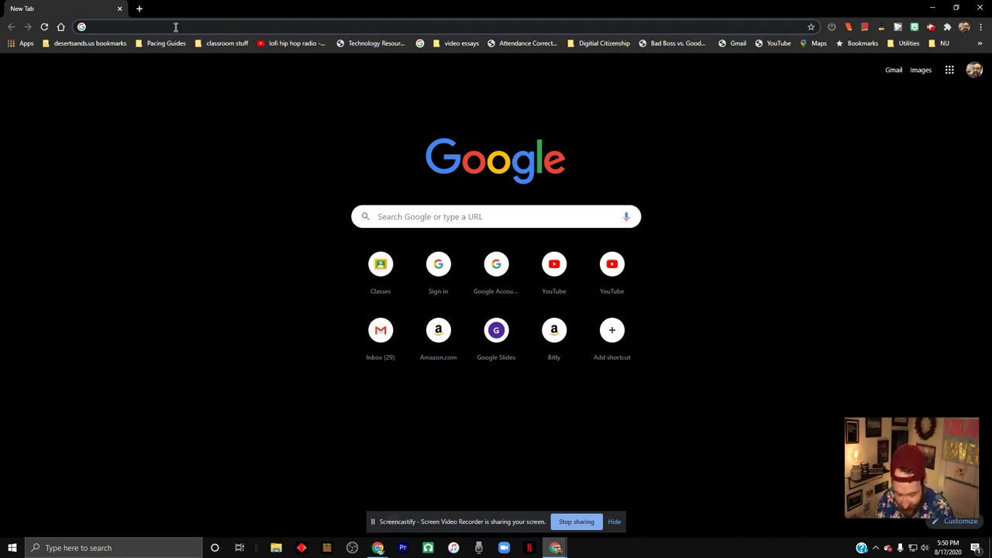
Open the Synergy site at sis.dsusd.us and log in with the saved credentials.
{"action": "type", "text": "sis"}
{"action": "key", "text": "Return"}
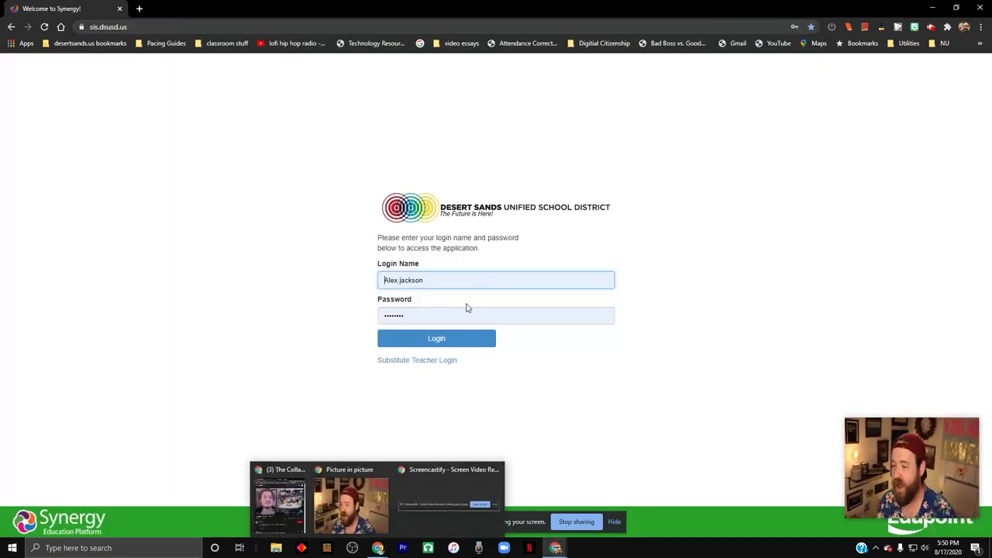
{"action": "left_click", "coordinate": [448, 341]}
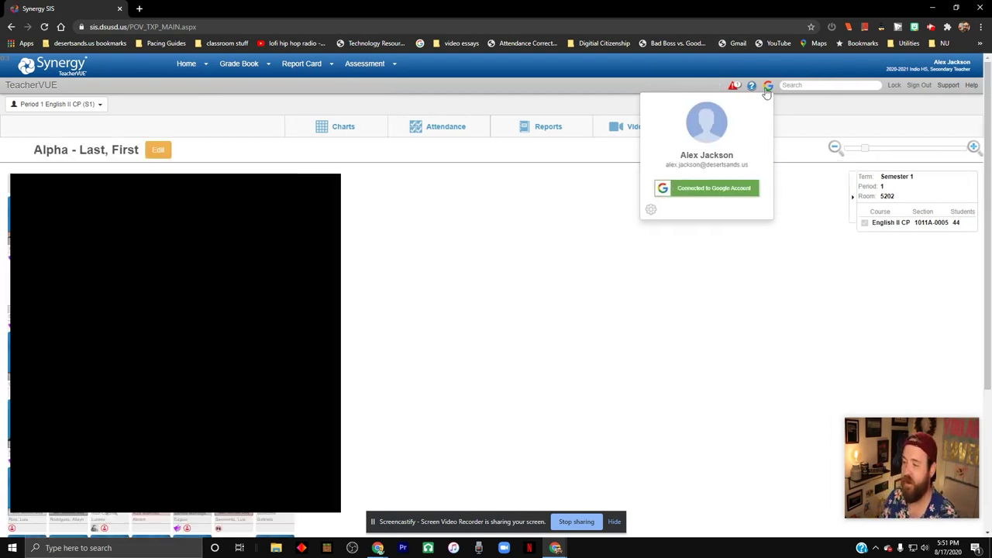
Check in TeacherVUE whether Synergy is connected to the teacher's Google account.
{"action": "left_click", "coordinate": [528, 203]}
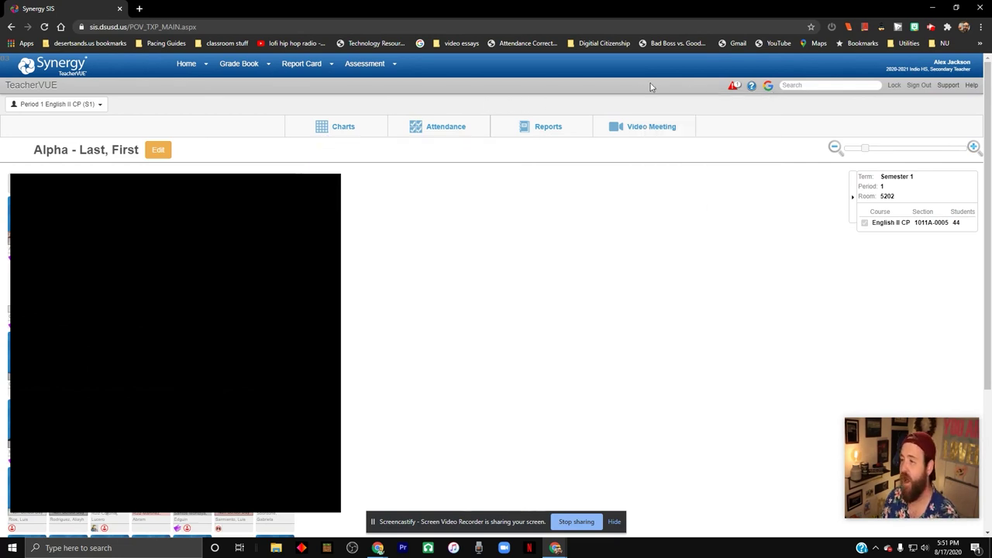
{"action": "left_click", "coordinate": [768, 89]}
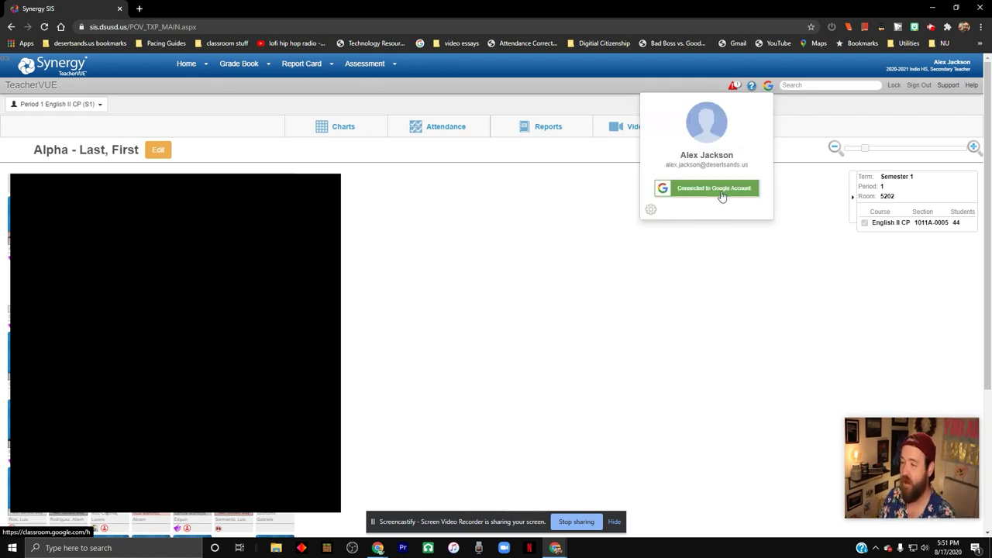
{"action": "left_click", "coordinate": [570, 384]}
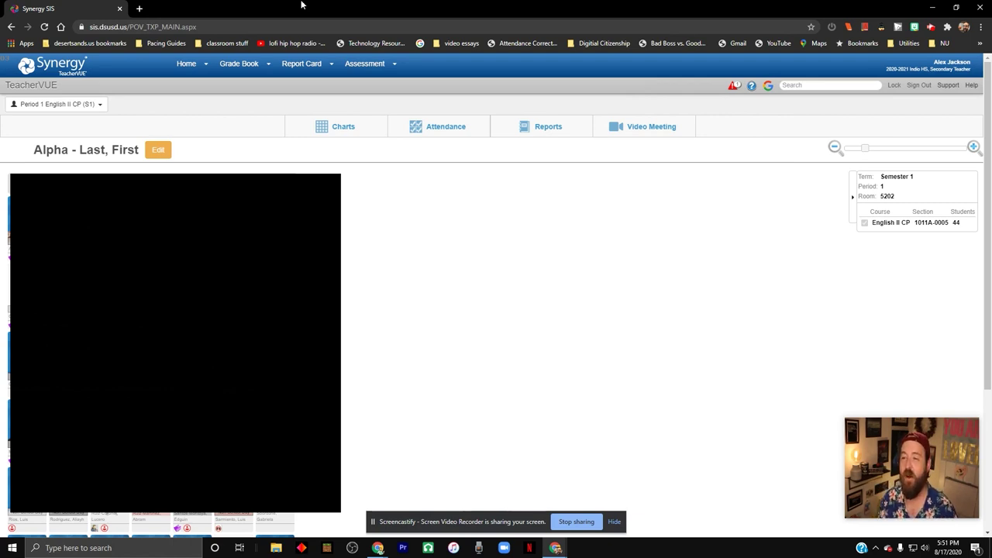
Go to Grade Book Setup and open the Class Settings for all classes.
{"action": "left_click", "coordinate": [258, 66]}
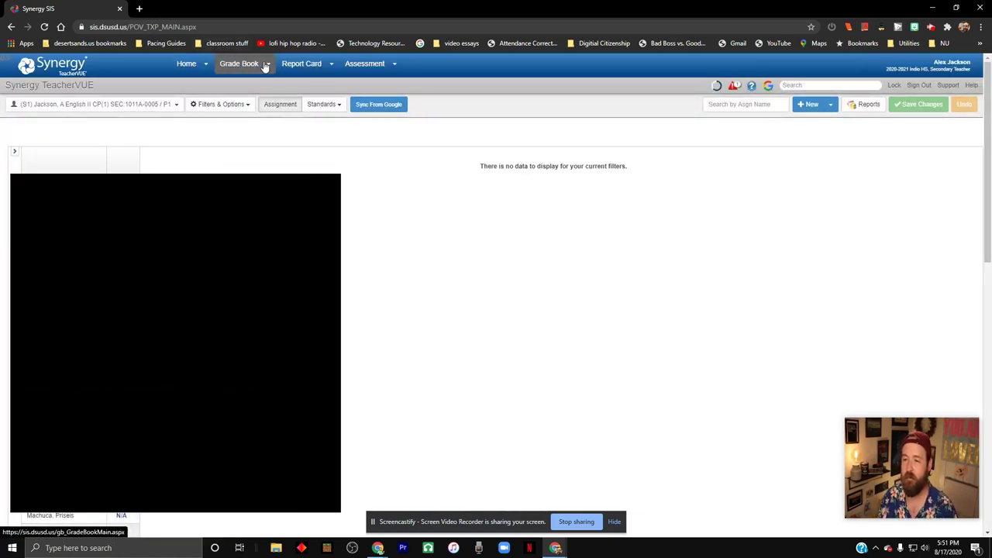
{"action": "left_click", "coordinate": [269, 66]}
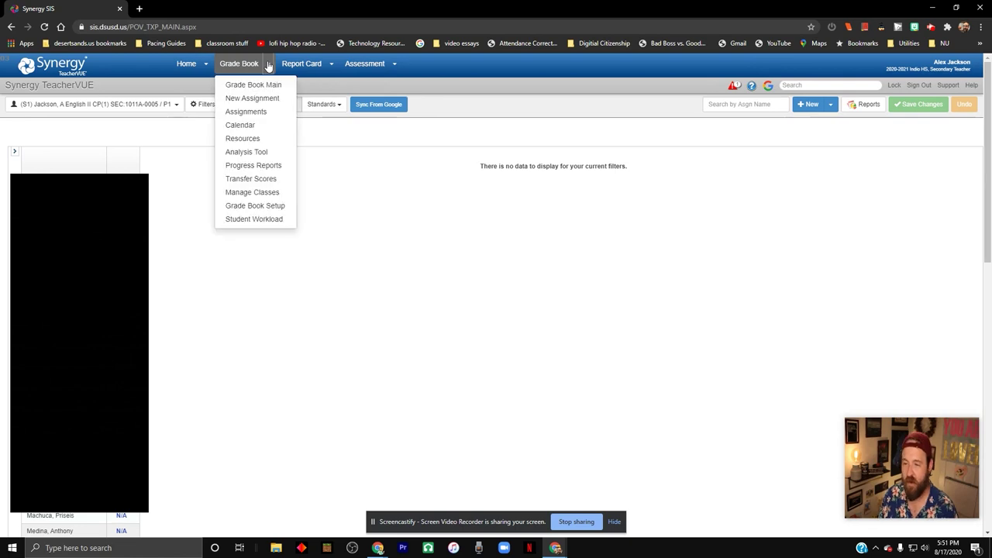
{"action": "left_click", "coordinate": [273, 206]}
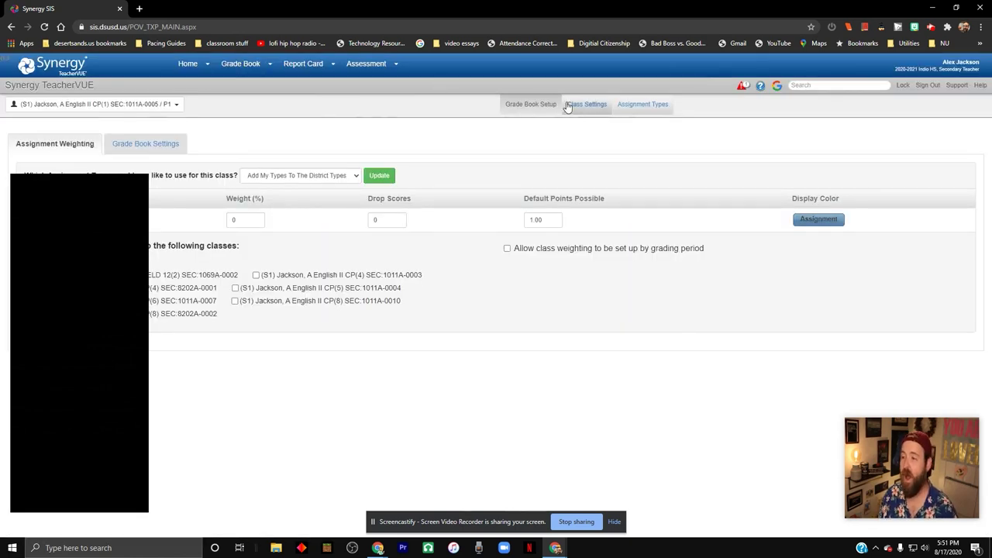
{"action": "left_click", "coordinate": [583, 113]}
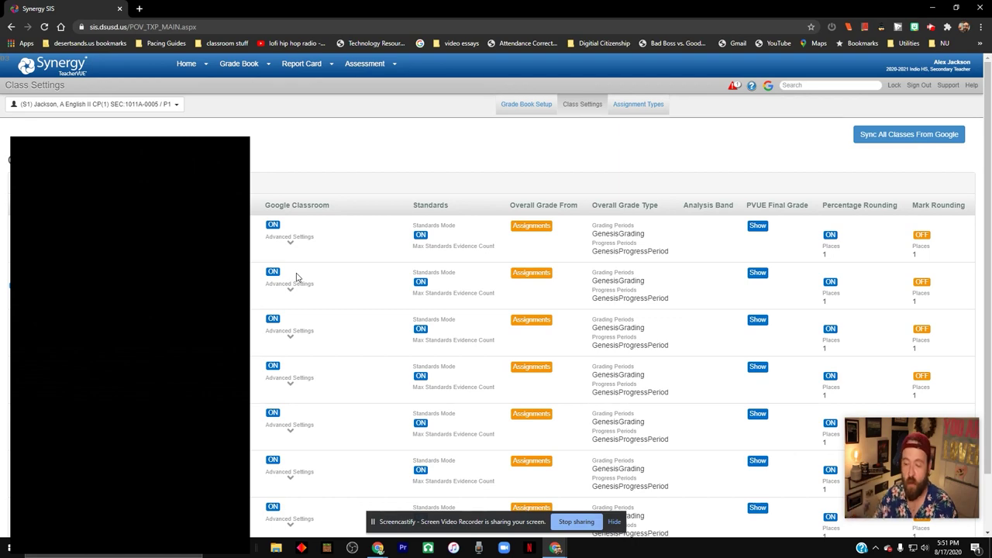
Open the Google Classroom class list in a new browser tab.
{"action": "left_click", "coordinate": [139, 8]}
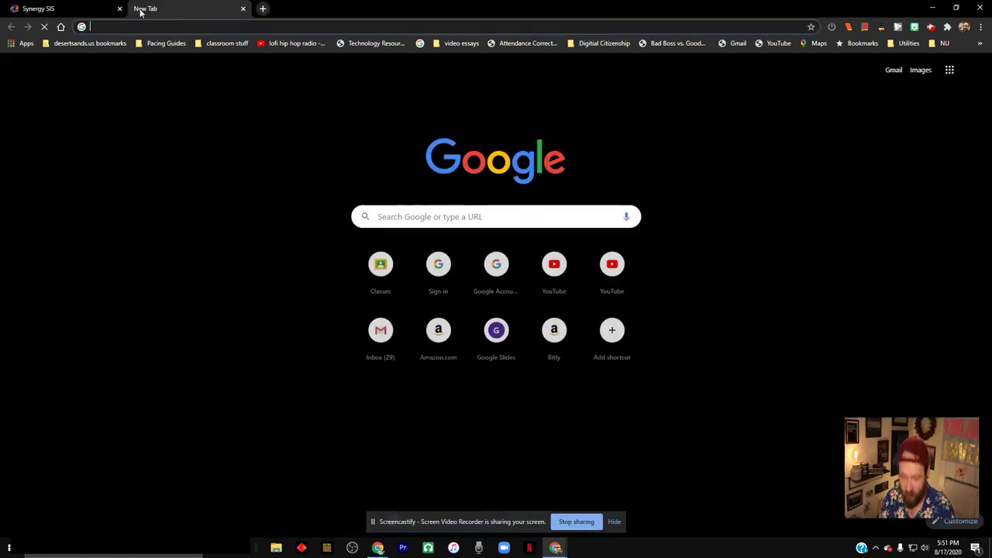
{"action": "type", "text": "class"}
{"action": "key", "text": "Return"}
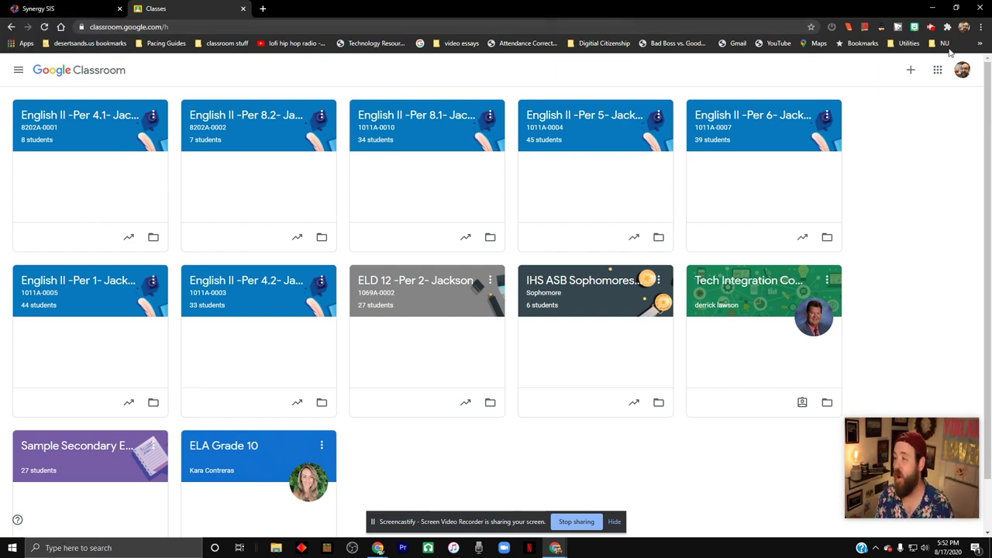
Create a new Google Classroom class named "test class".
{"action": "left_click", "coordinate": [911, 71]}
{"action": "left_click", "coordinate": [895, 111]}
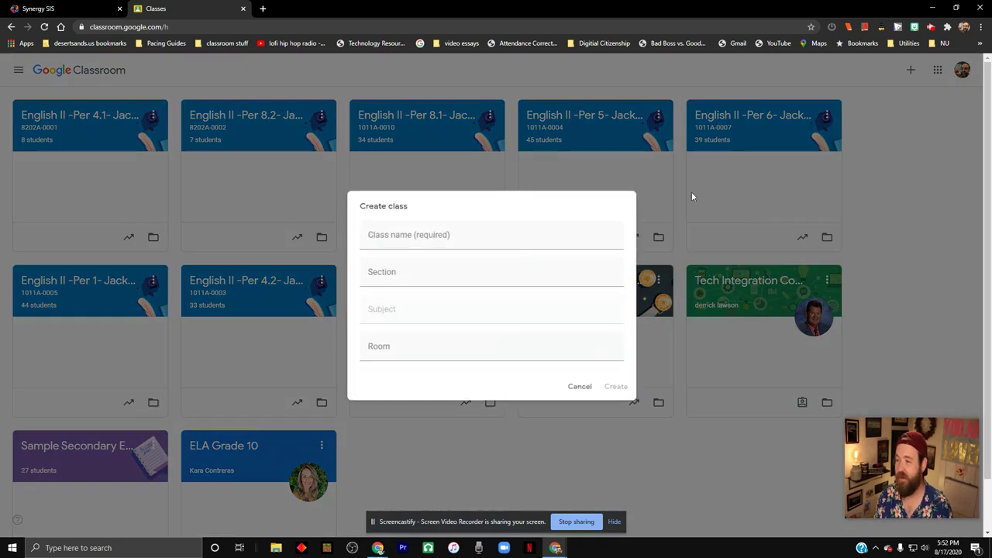
{"action": "type", "text": "te"}
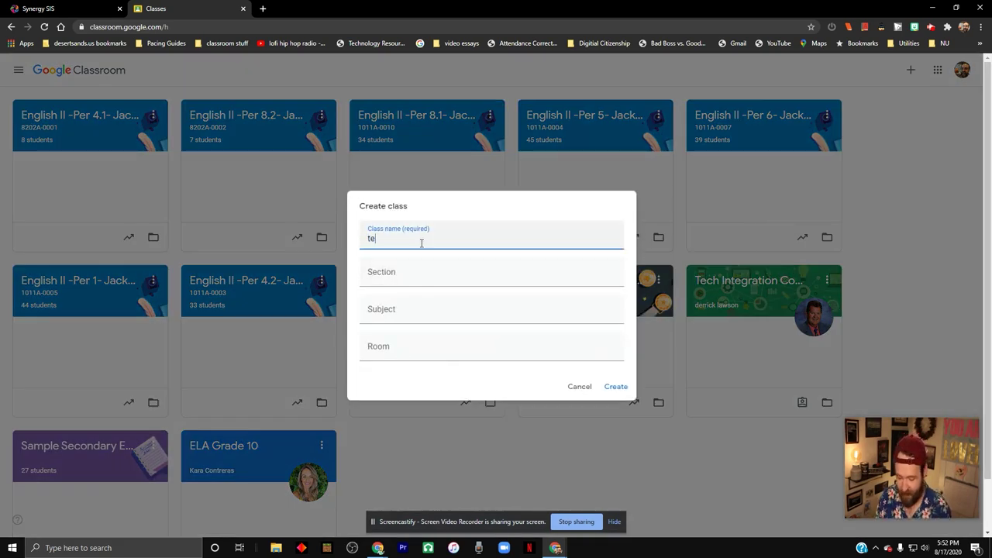
{"action": "type", "text": "st class"}
{"action": "left_click", "coordinate": [616, 386]}
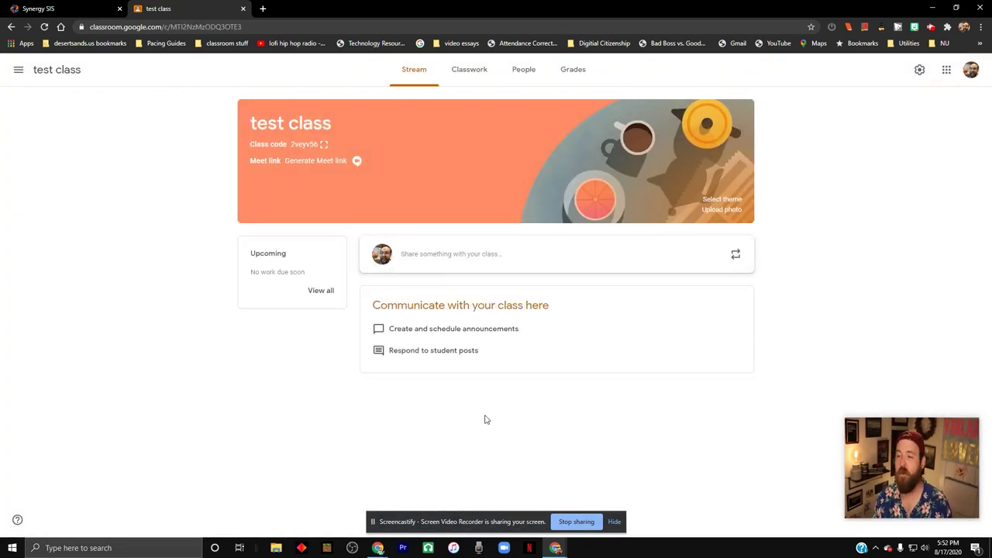
Select the test class's class code, and expand the first class's advanced Google Classroom settings in Synergy.
{"action": "double_click", "coordinate": [302, 144]}
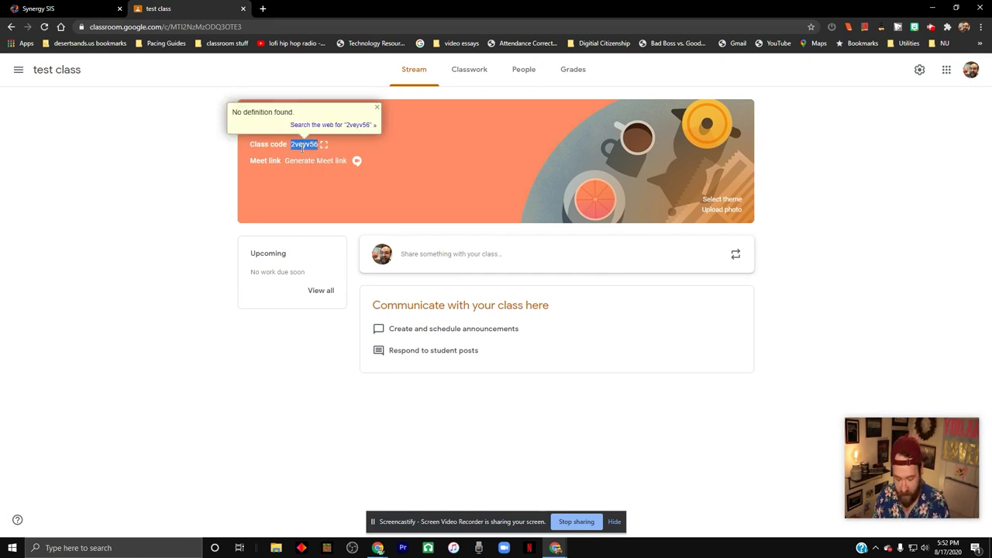
{"action": "left_click", "coordinate": [82, 9]}
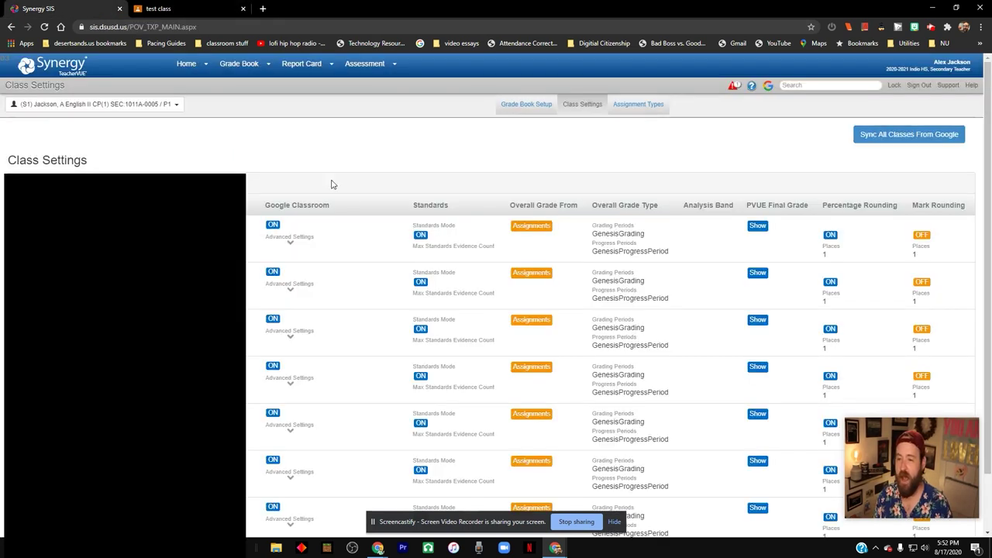
{"action": "left_click", "coordinate": [291, 245]}
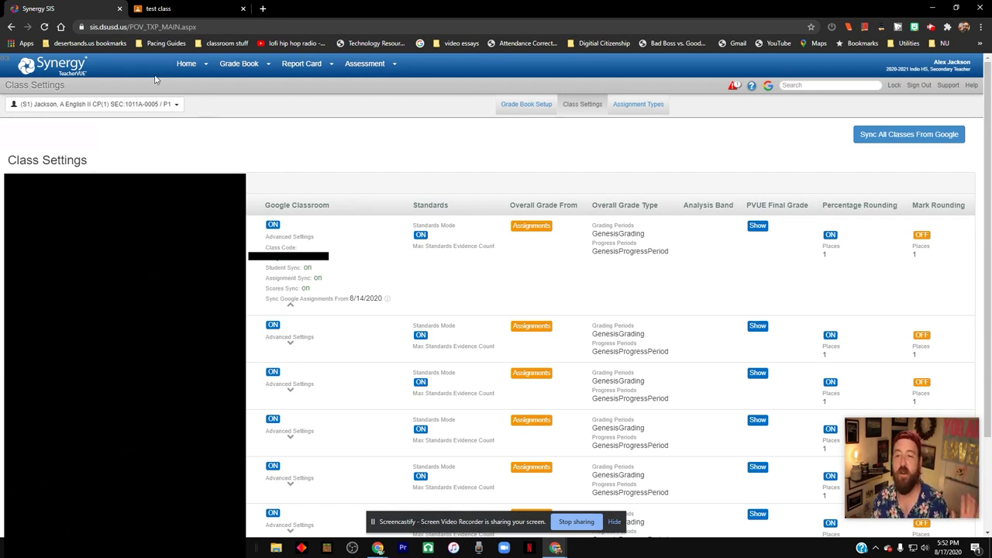
From the Synergy home page, view a new meeting request in the video meeting setup, close it unsent, and show the Video Meeting options again.
{"action": "left_click", "coordinate": [180, 67]}
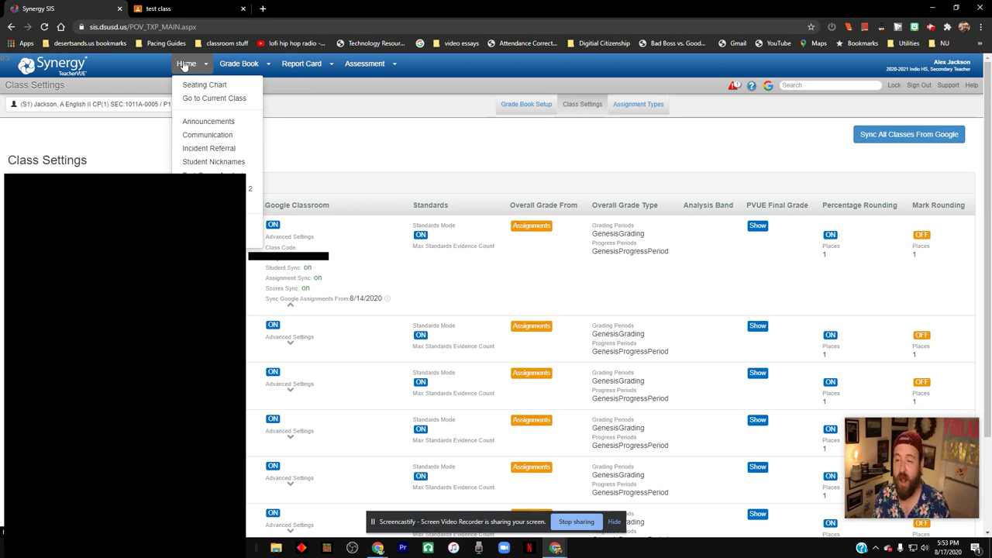
{"action": "left_click", "coordinate": [184, 65]}
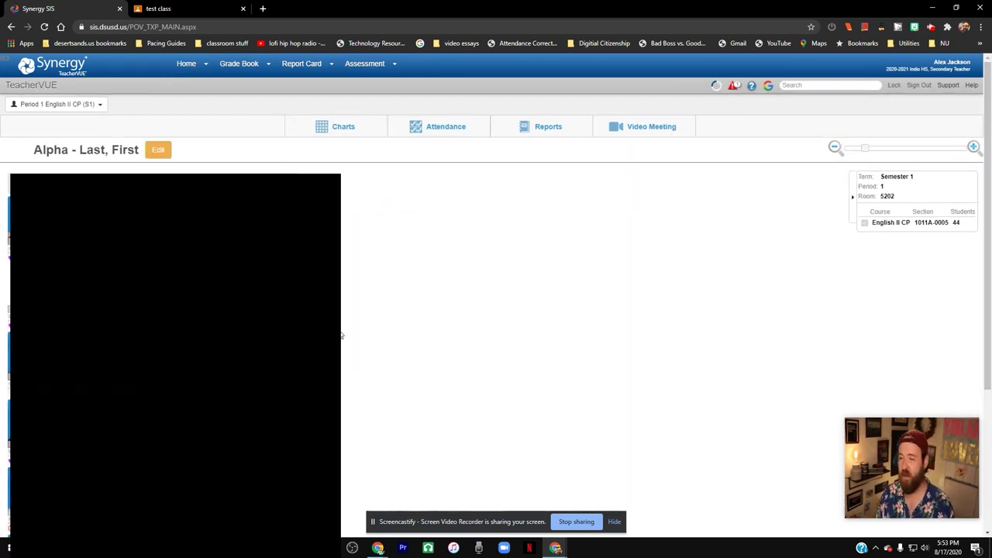
{"action": "mouse_move", "coordinate": [630, 129]}
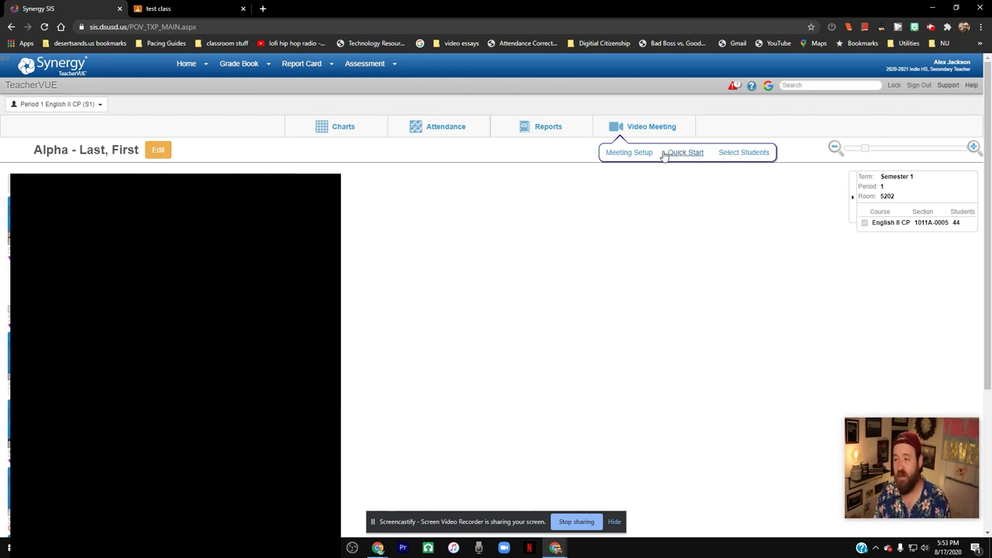
{"action": "left_click", "coordinate": [632, 155]}
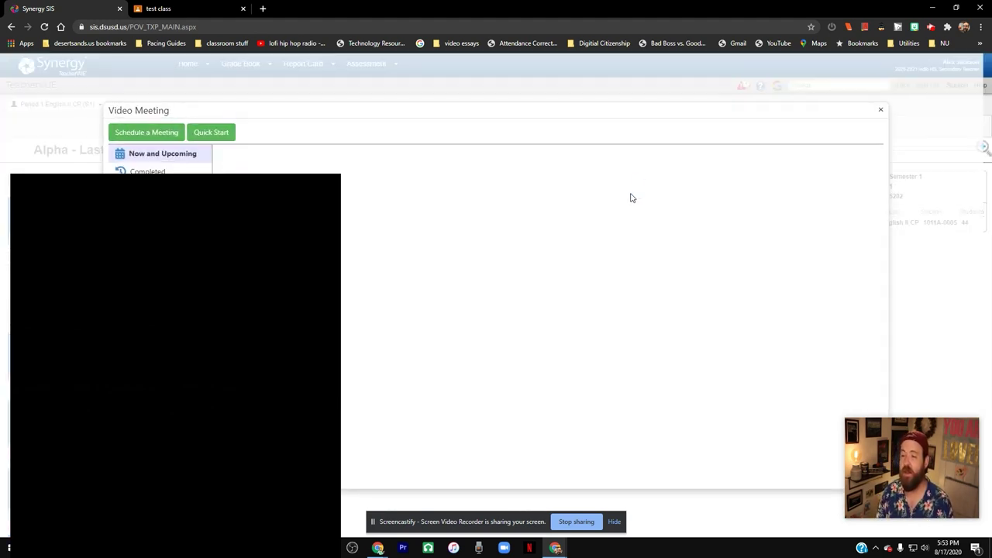
{"action": "left_click", "coordinate": [142, 133]}
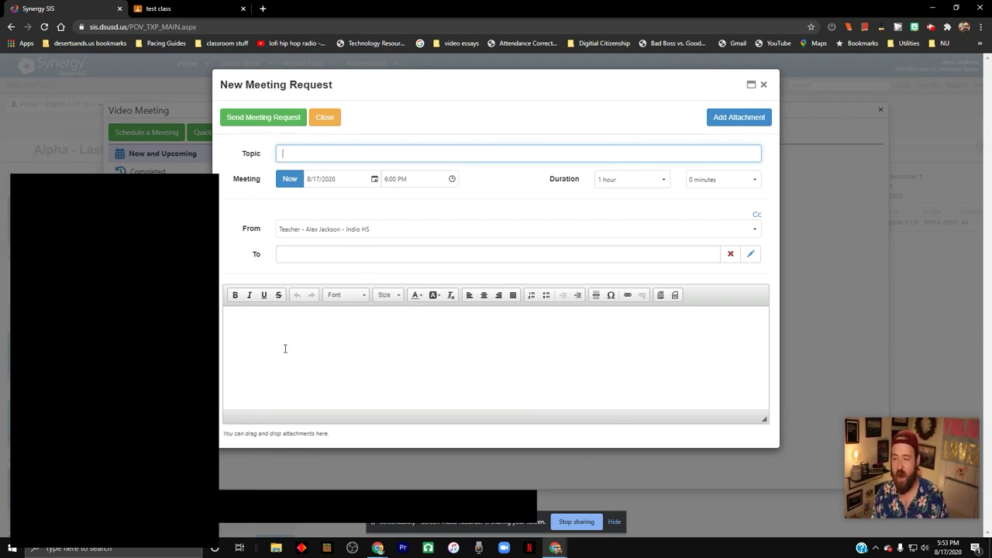
{"action": "left_click", "coordinate": [763, 85]}
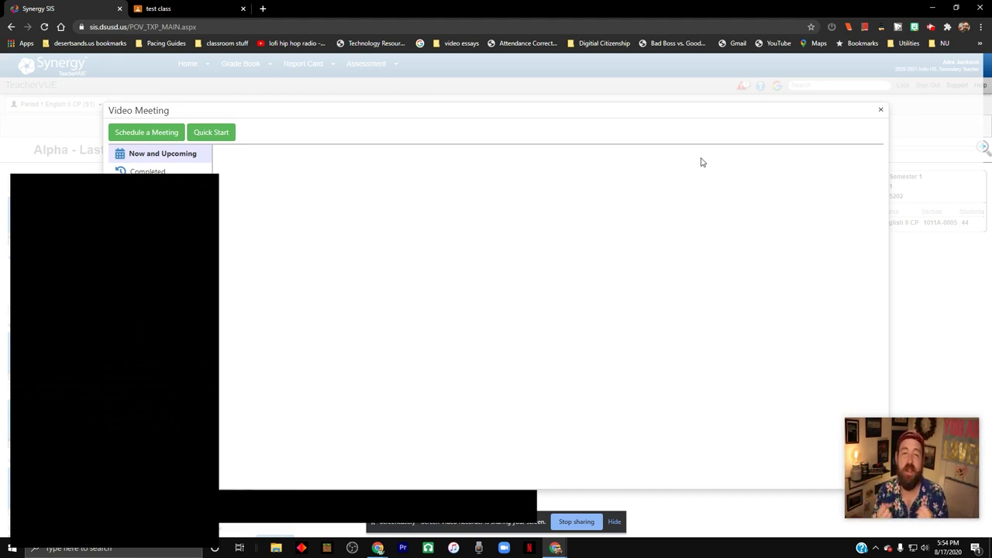
{"action": "left_click", "coordinate": [881, 110]}
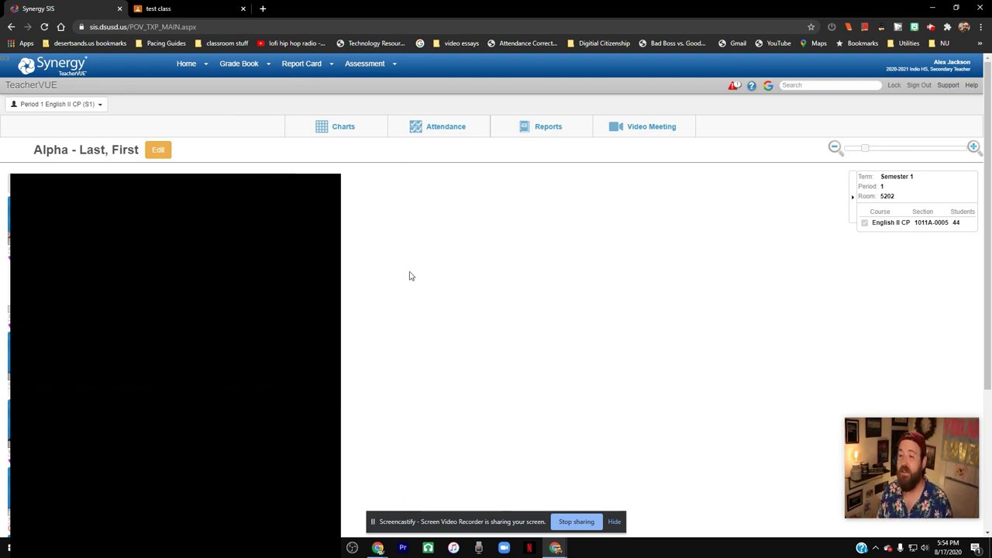
{"action": "left_click", "coordinate": [657, 129]}
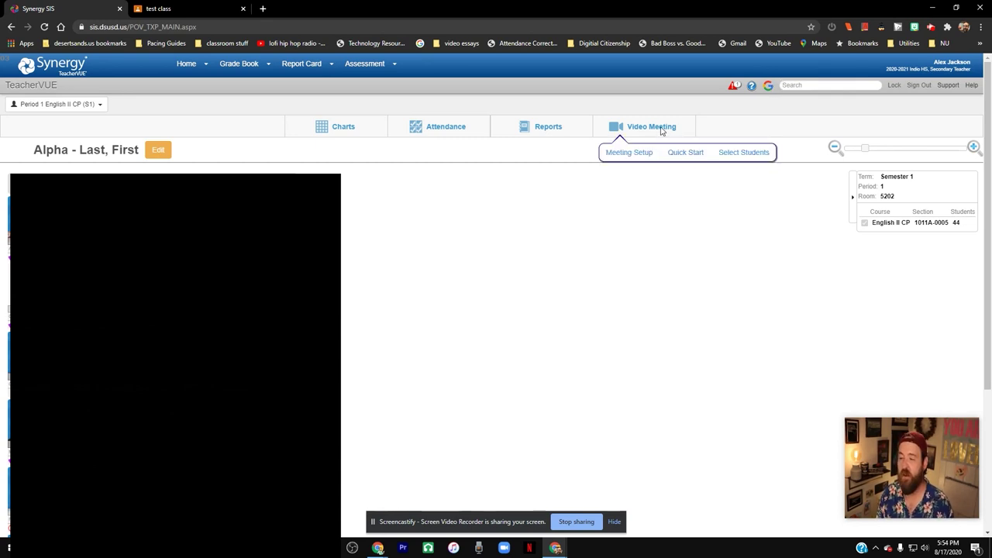
Switch to Google Classroom and return to the list of classes.
{"action": "left_click", "coordinate": [202, 8]}
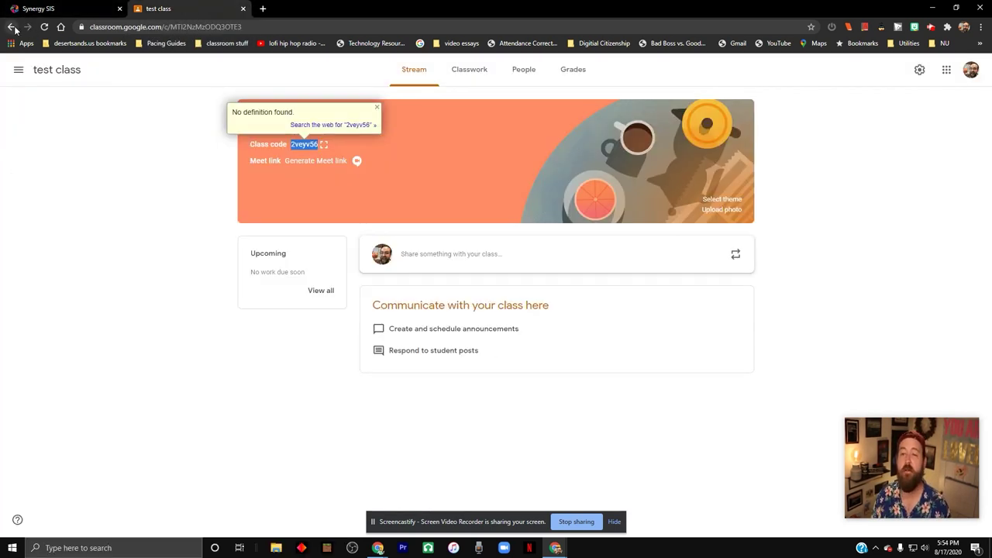
{"action": "left_click", "coordinate": [12, 27]}
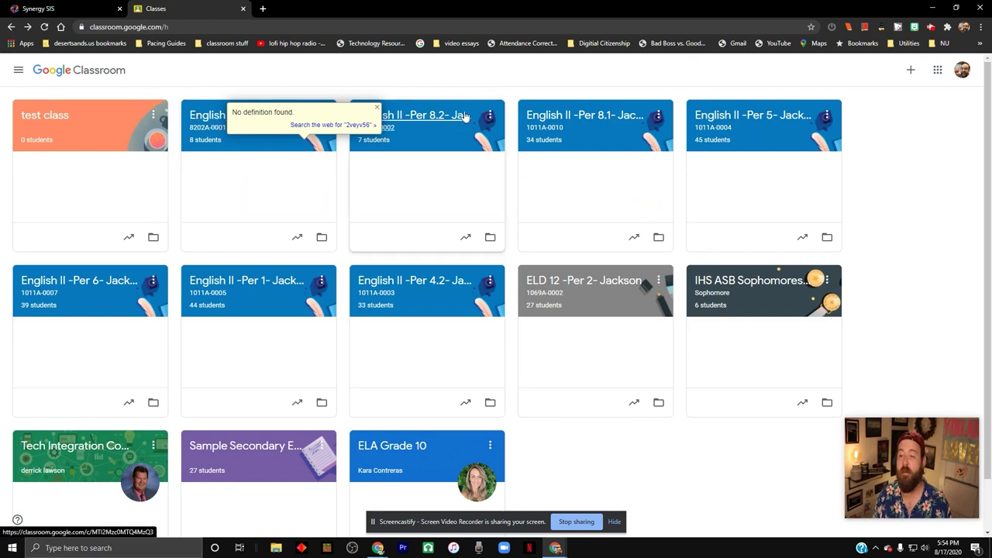